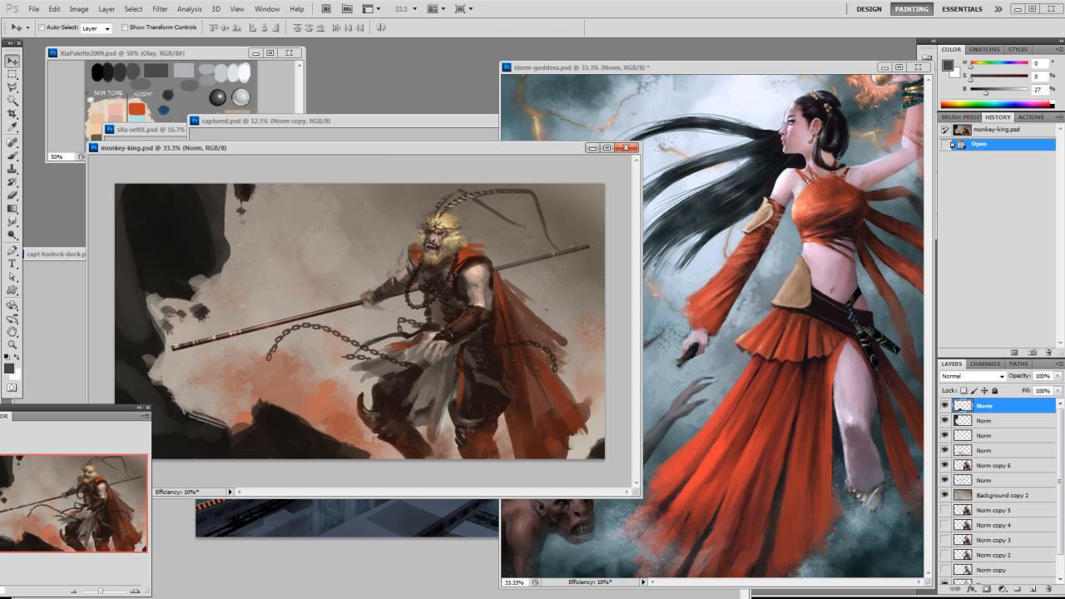
Switch to the Google Docs size notes and look over the listed canvas sizes, highlighting the 5 x 7 entry.
mouse_move(213, 596)
click(200, 552)
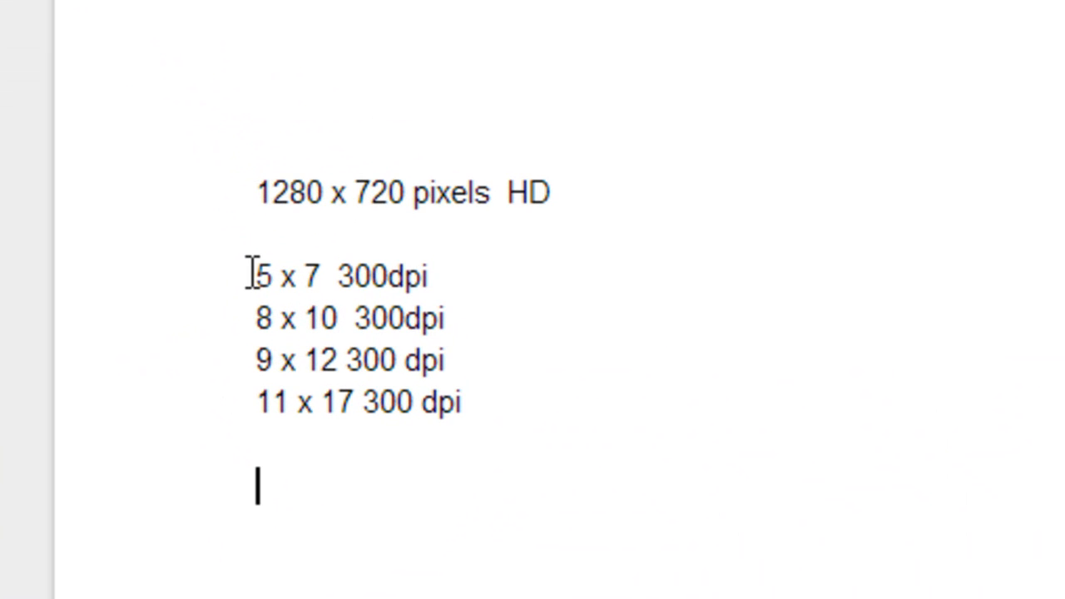
click(249, 275)
click(442, 285)
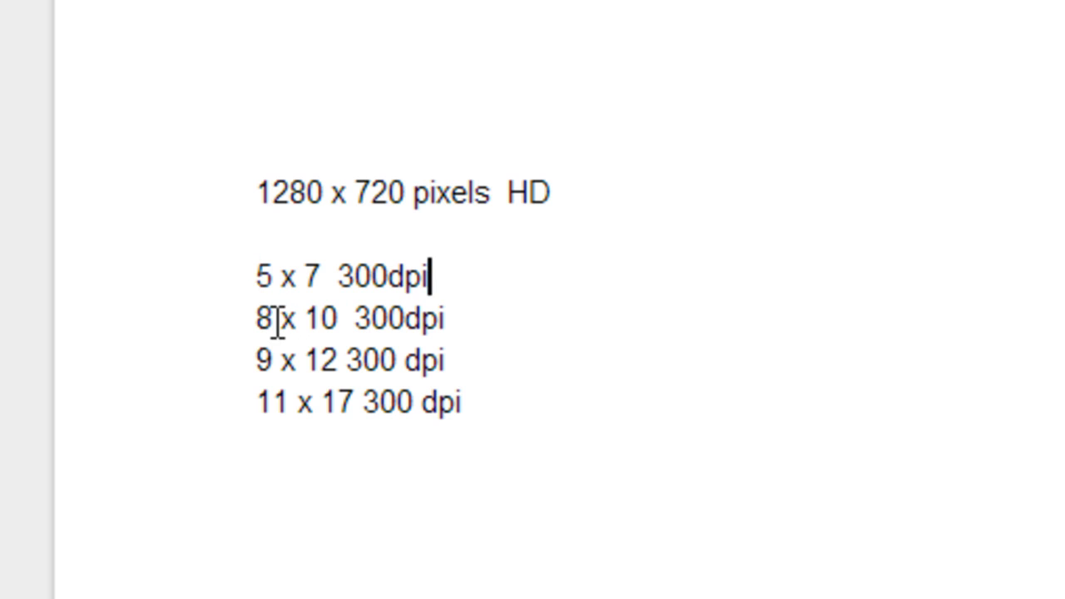
click(292, 521)
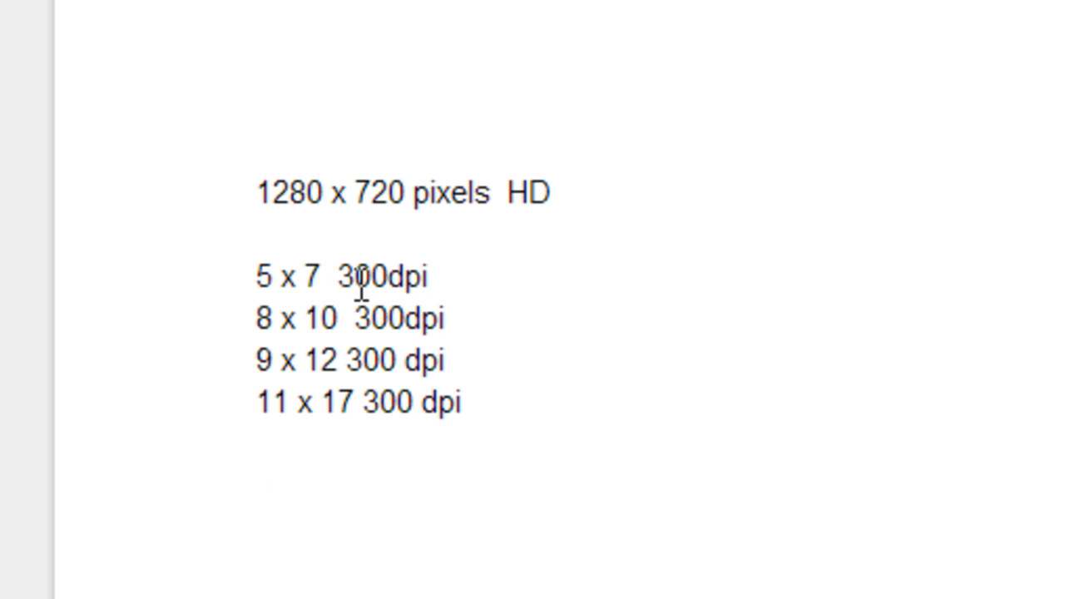
drag(260, 278, 348, 279)
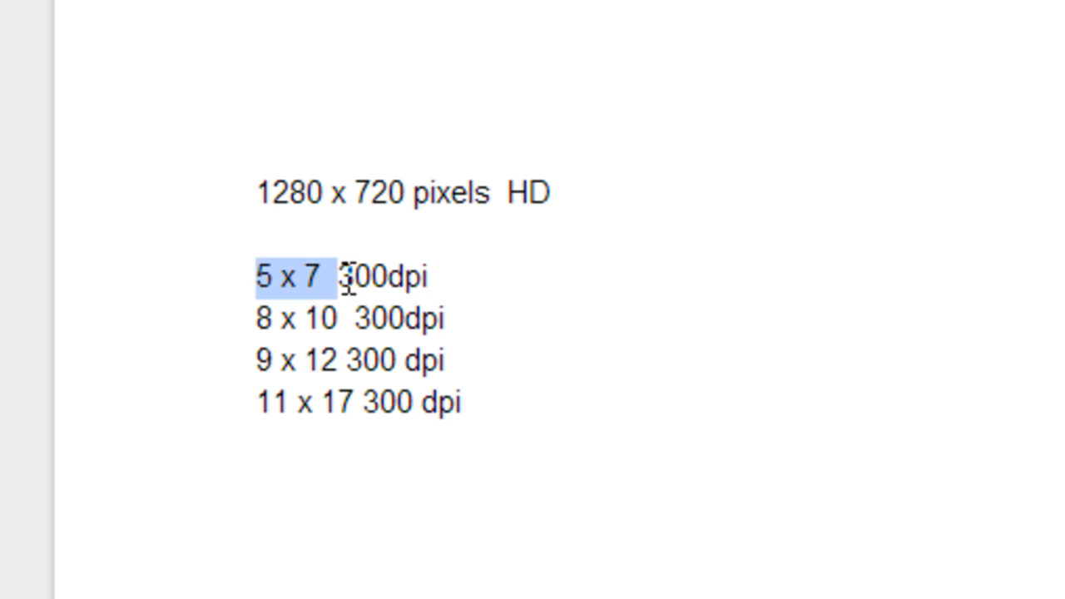
click(507, 291)
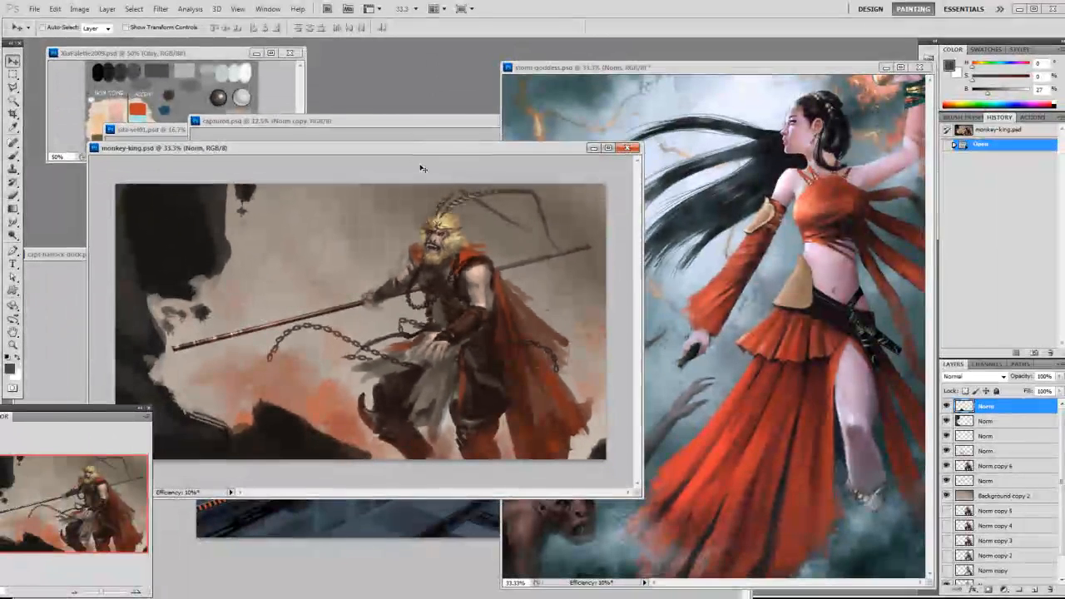
Return to Photoshop, reposition the monkey-king.psd window and open its Image Size settings.
drag(420, 153, 478, 159)
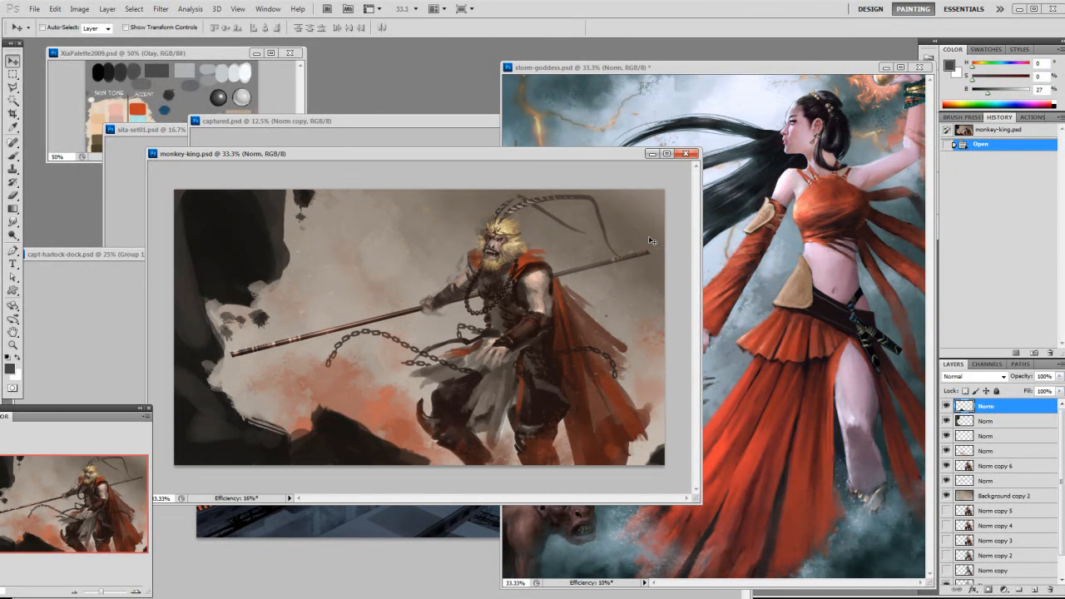
key(ctrl+alt+i)
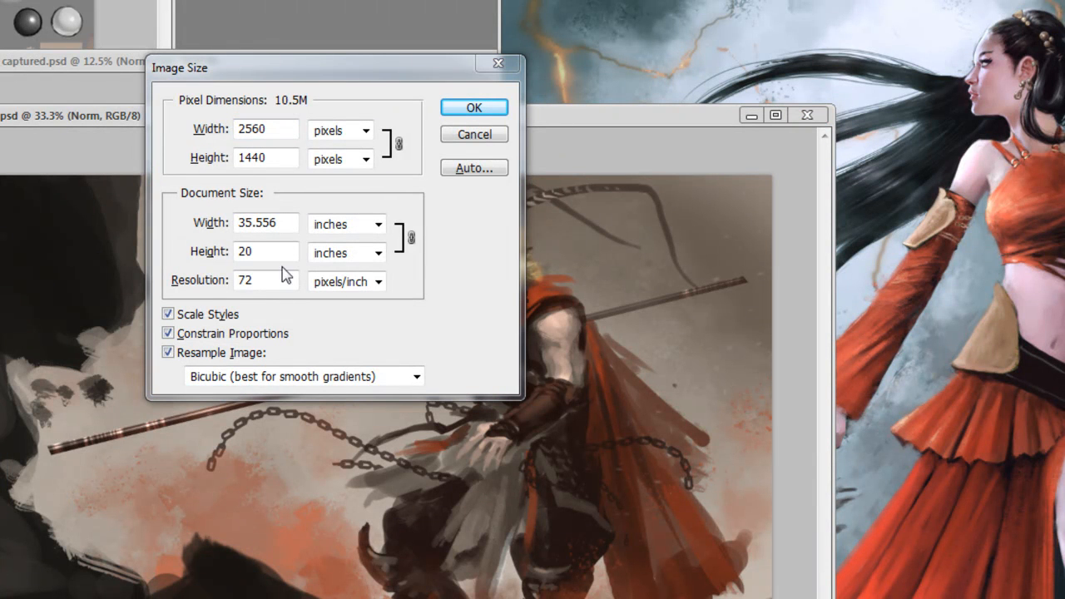
Multiply 1280 by 2 in the Calculator to work out the doubled HD width, and close the Calculator.
drag(528, 41, 713, 44)
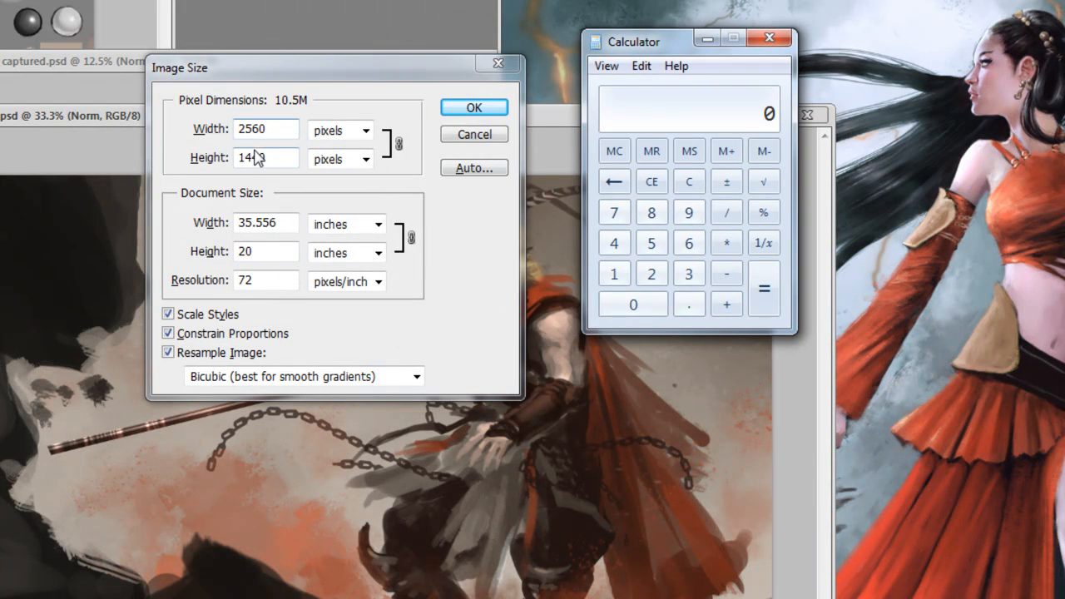
click(615, 275)
click(652, 275)
click(652, 213)
click(633, 305)
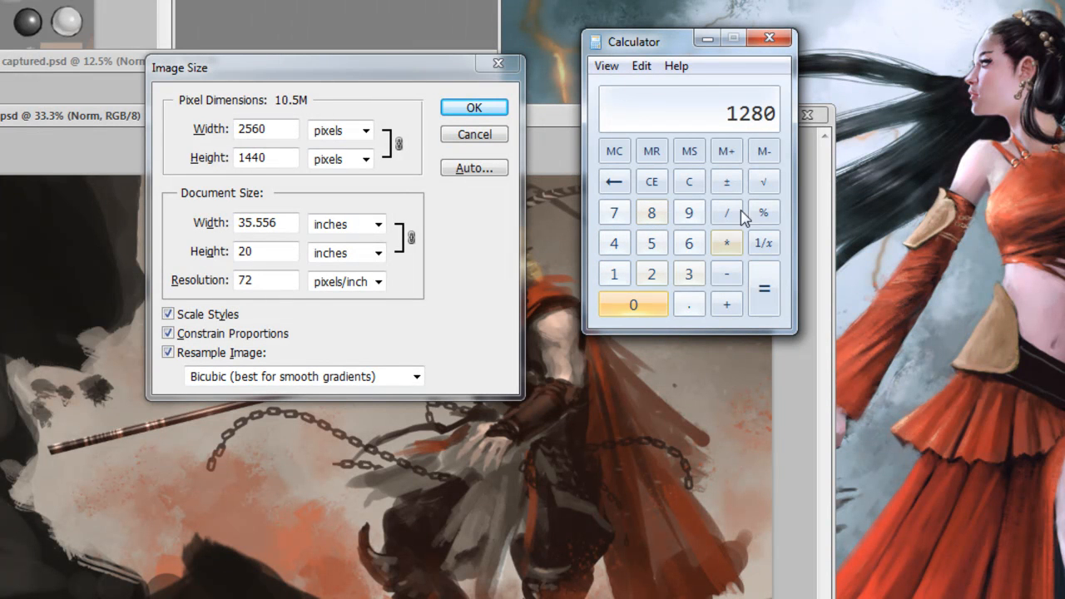
click(727, 243)
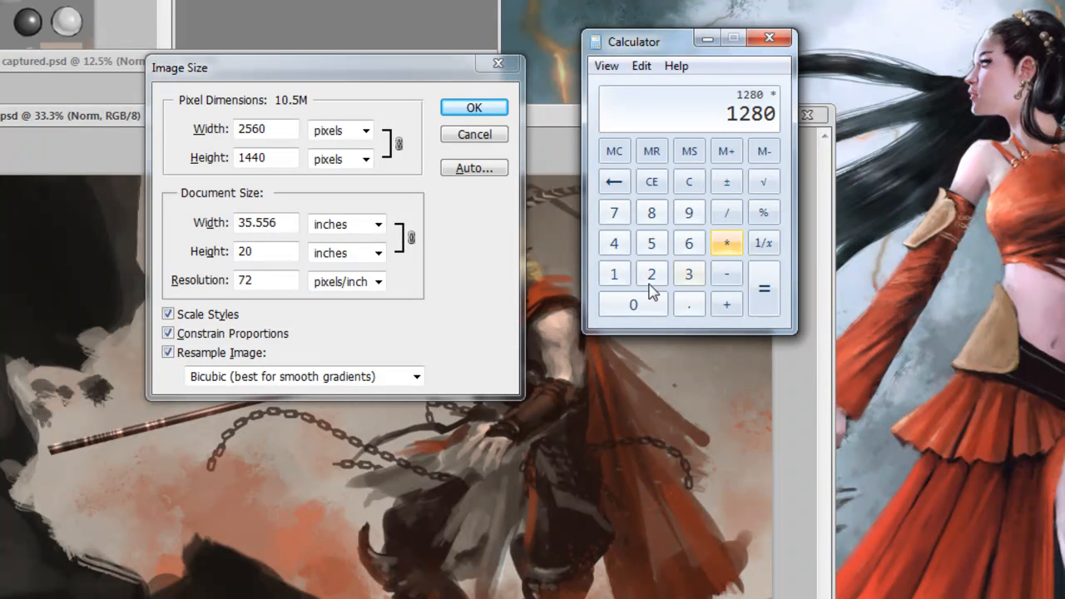
click(652, 275)
click(774, 291)
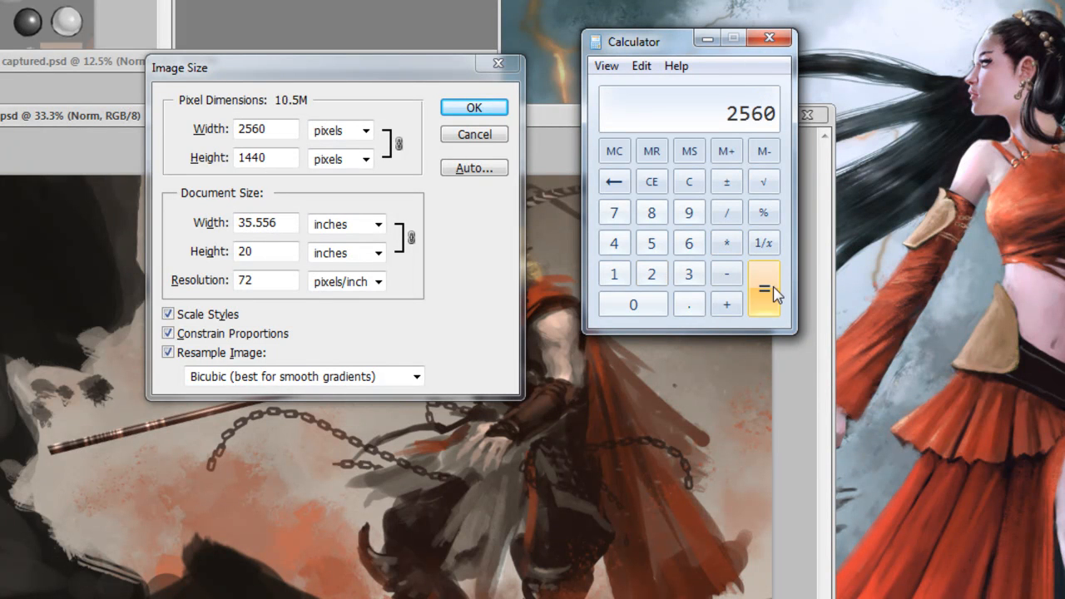
click(769, 38)
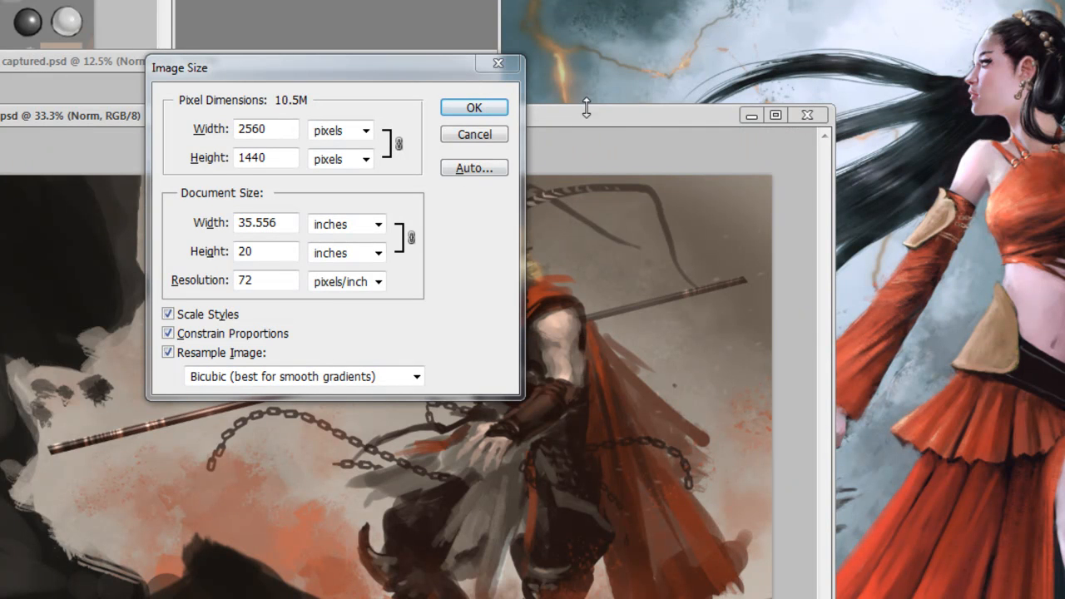
Dismiss the Image Size settings of monkey-king.psd unchanged and glance at the size notes in Google Docs again.
drag(427, 73, 0, 31)
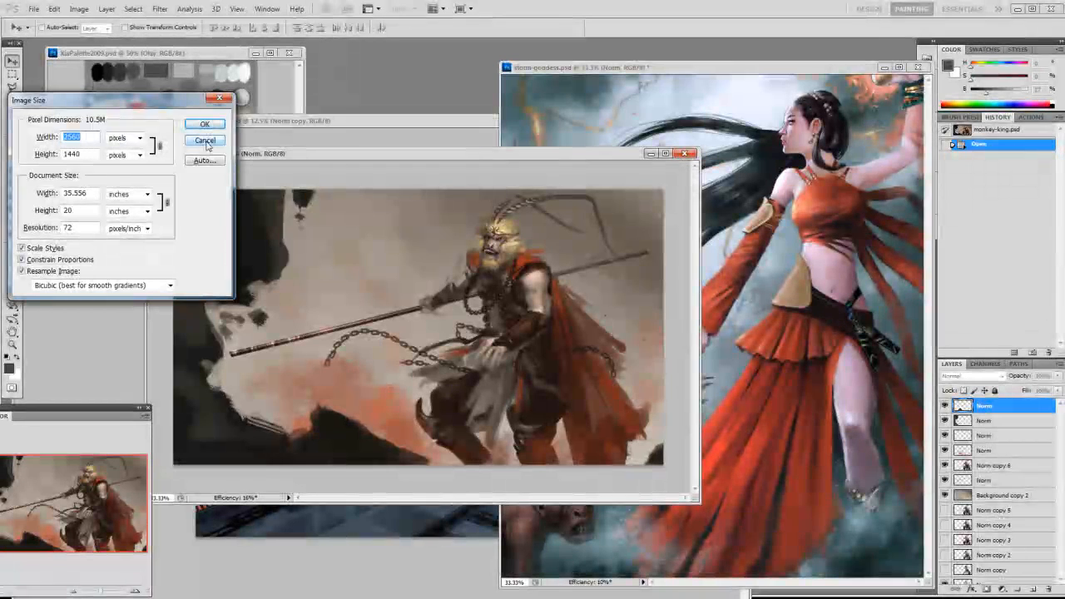
click(204, 141)
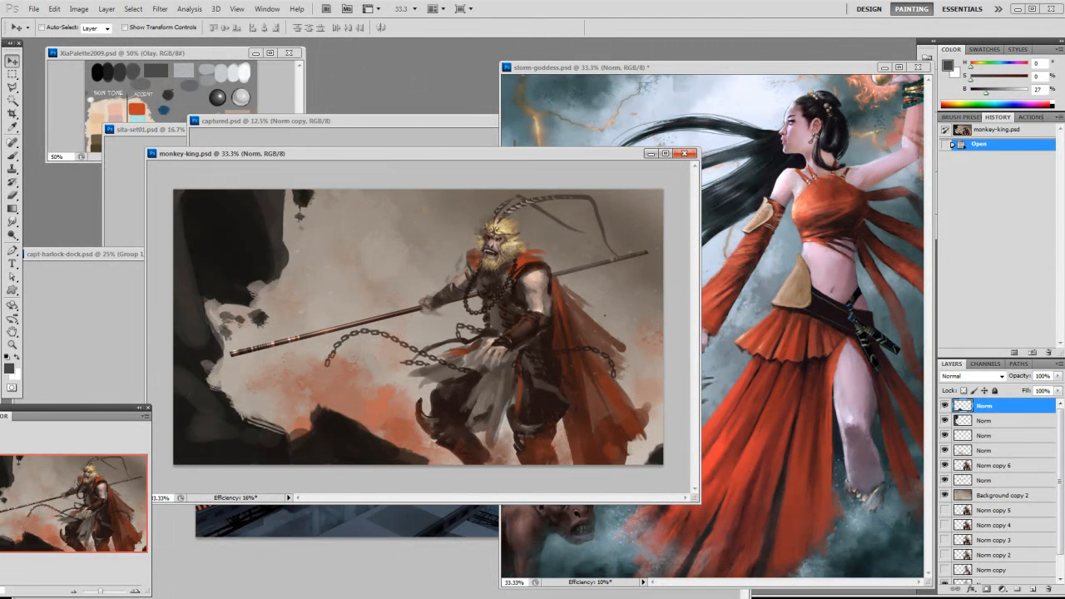
key(alt+Tab)
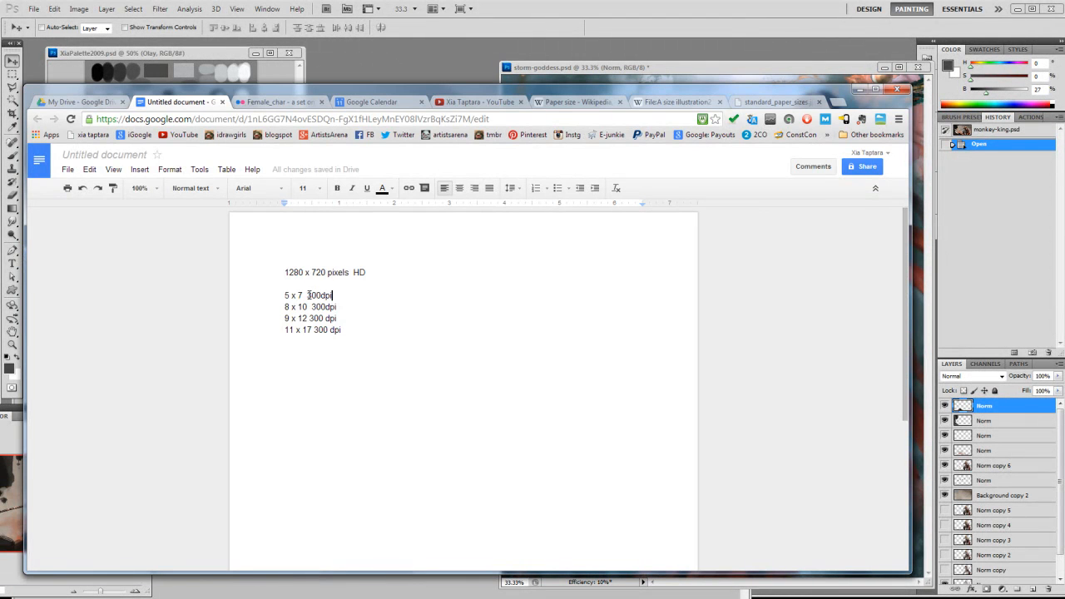
key(alt+Tab)
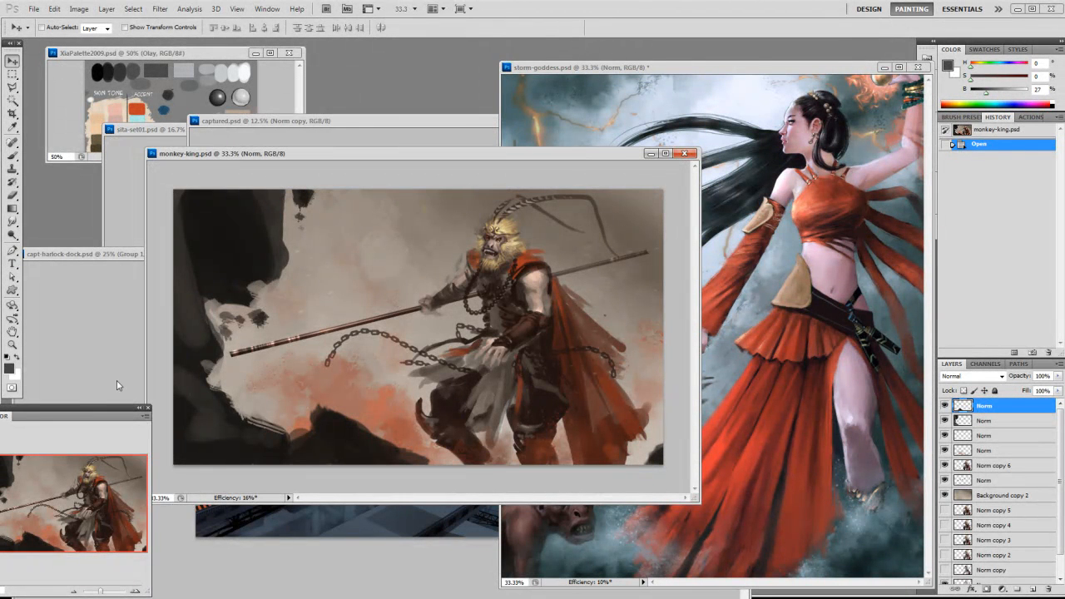
Check the resolution and document height of captured.psd in its Image Size settings, leaving them unchanged.
click(338, 135)
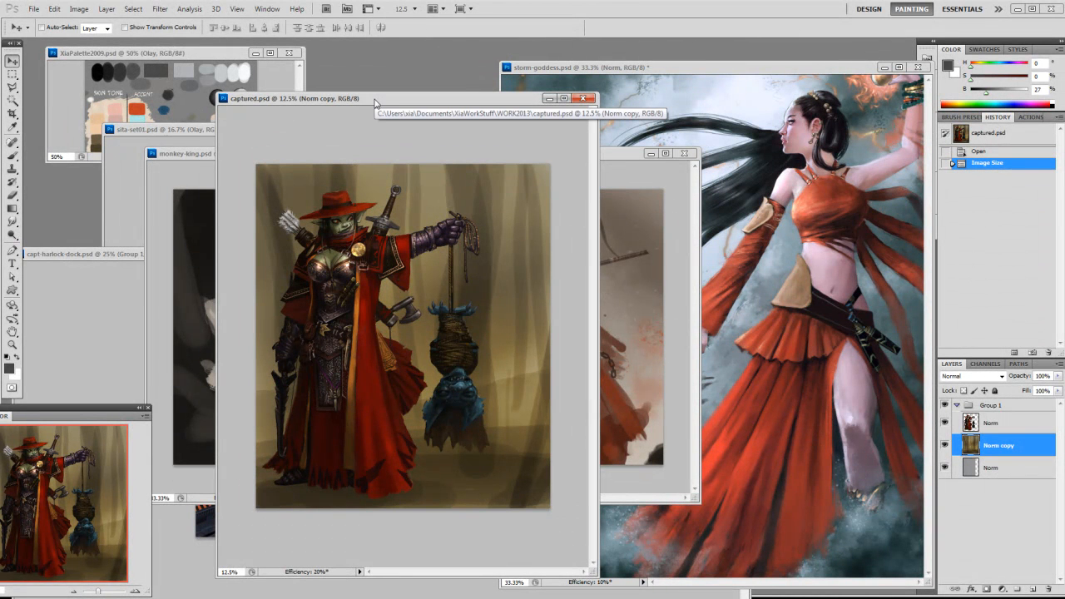
click(79, 9)
click(100, 106)
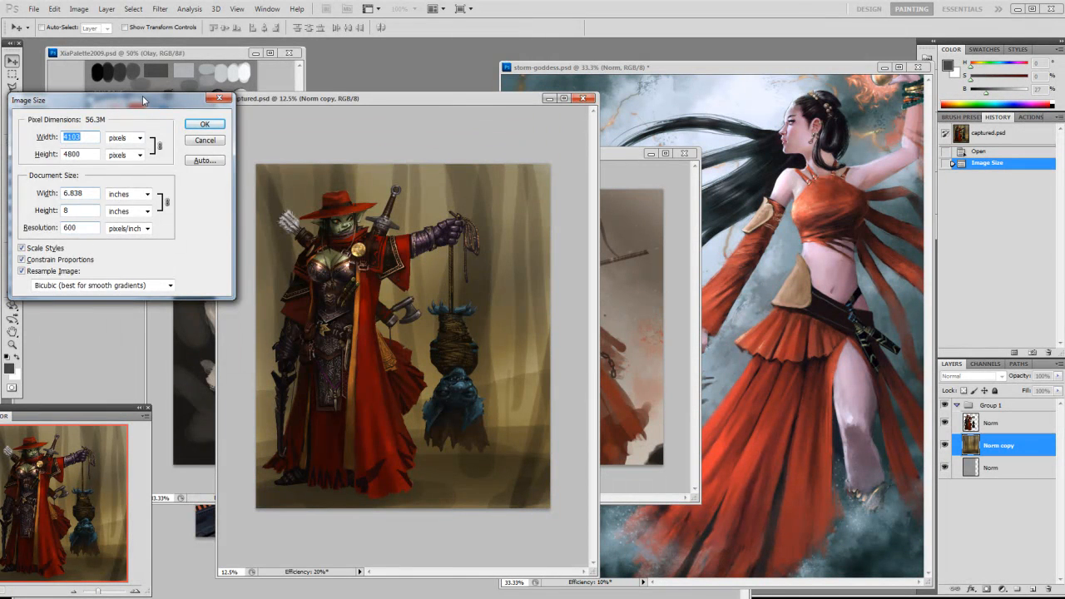
drag(146, 101, 485, 105)
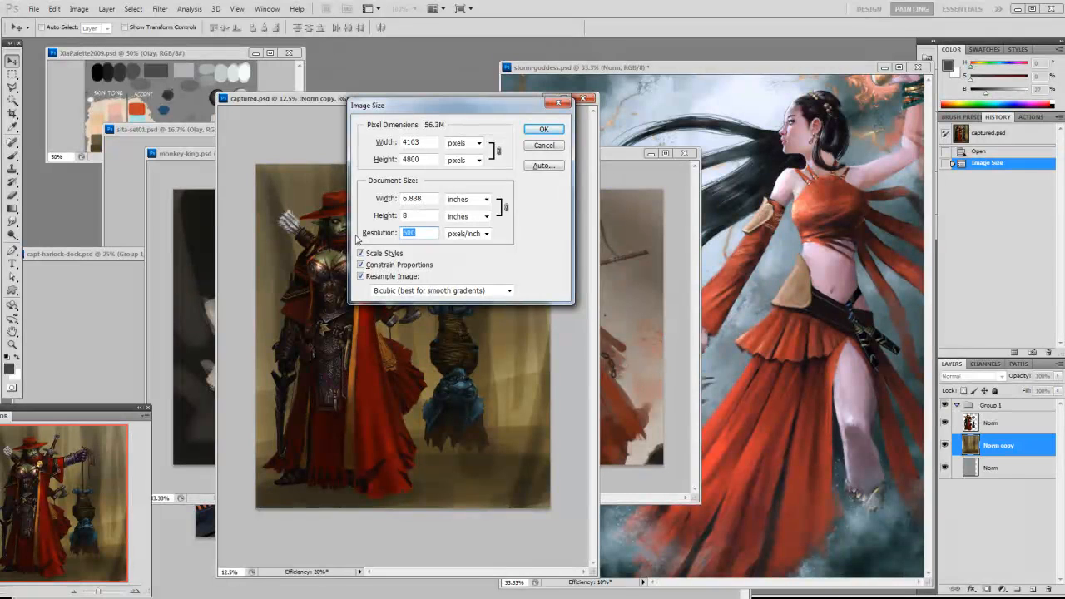
drag(426, 234, 404, 236)
drag(427, 215, 401, 222)
click(545, 146)
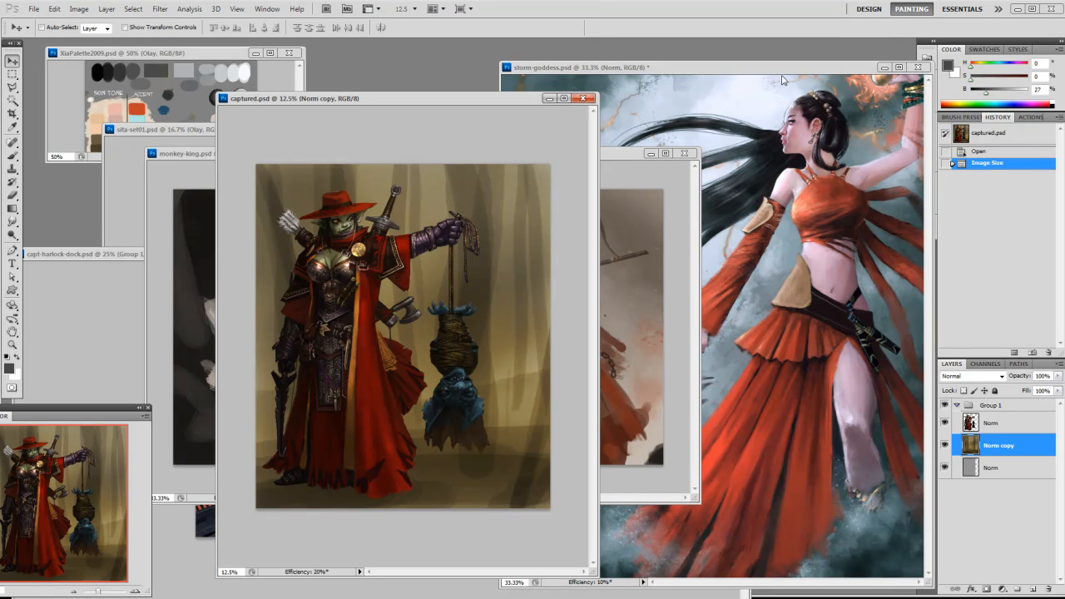
Close captured.psd and consult the print sizes in the Google Docs notes before returning to Photoshop.
click(582, 98)
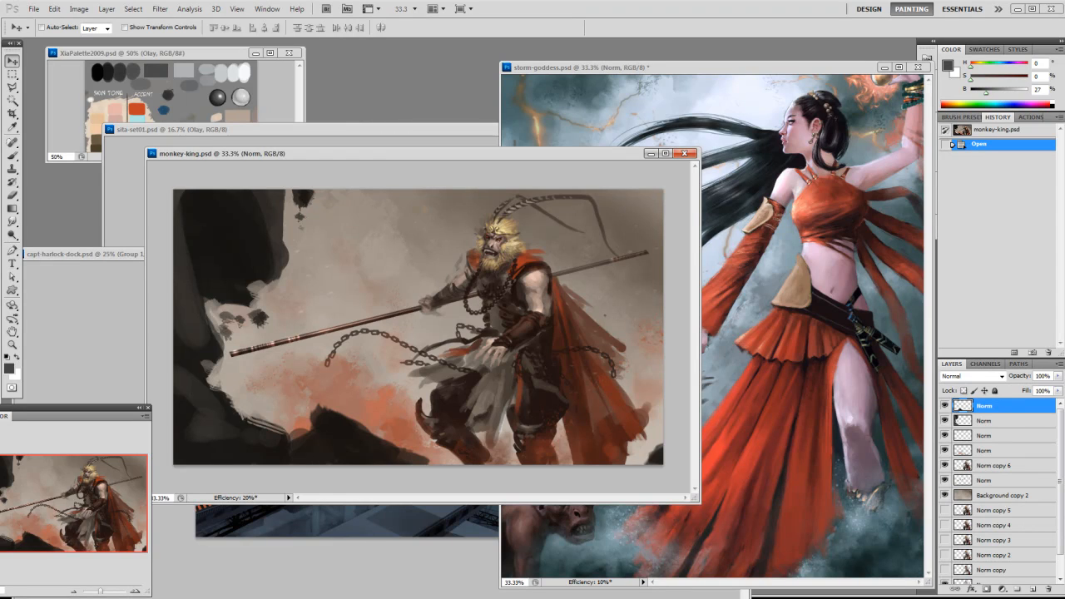
click(211, 545)
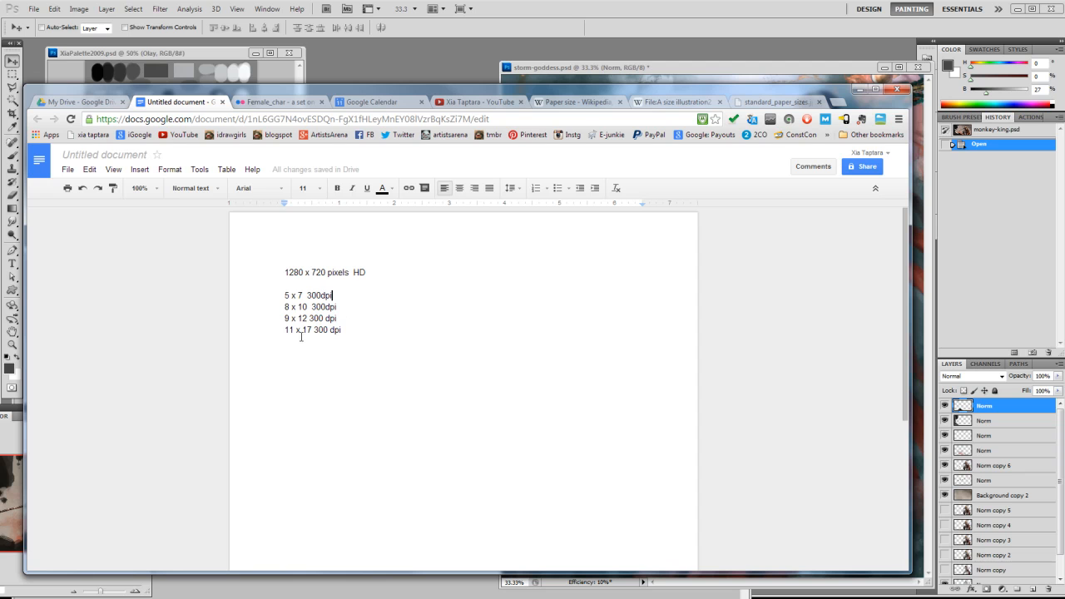
click(382, 74)
Inspect the document size and resolution of sita-set01.psd in its Image Size settings, leaving them unchanged.
click(384, 130)
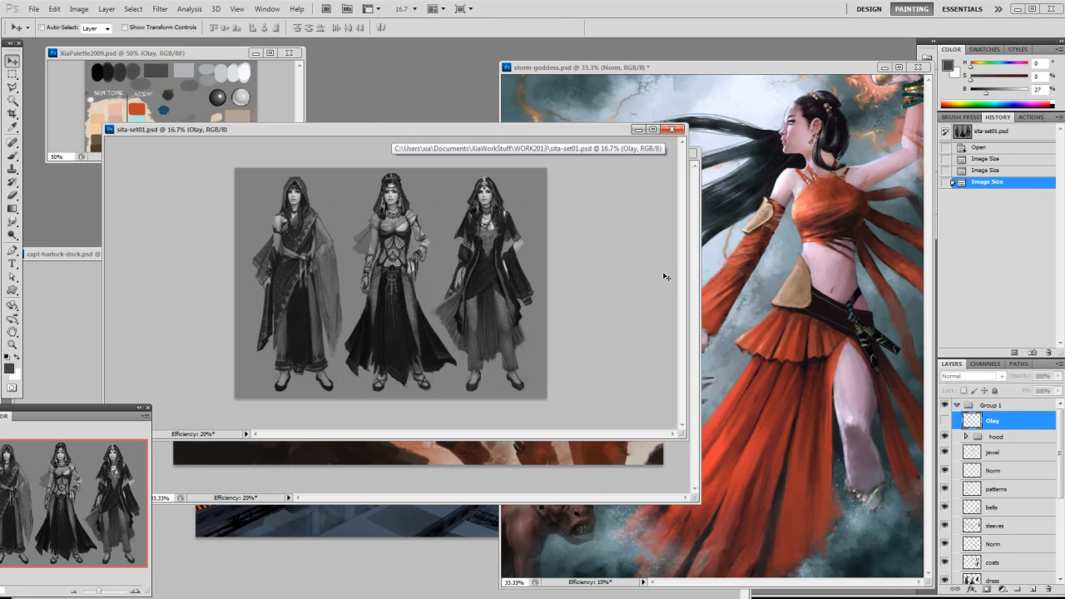
key(ctrl+plus)
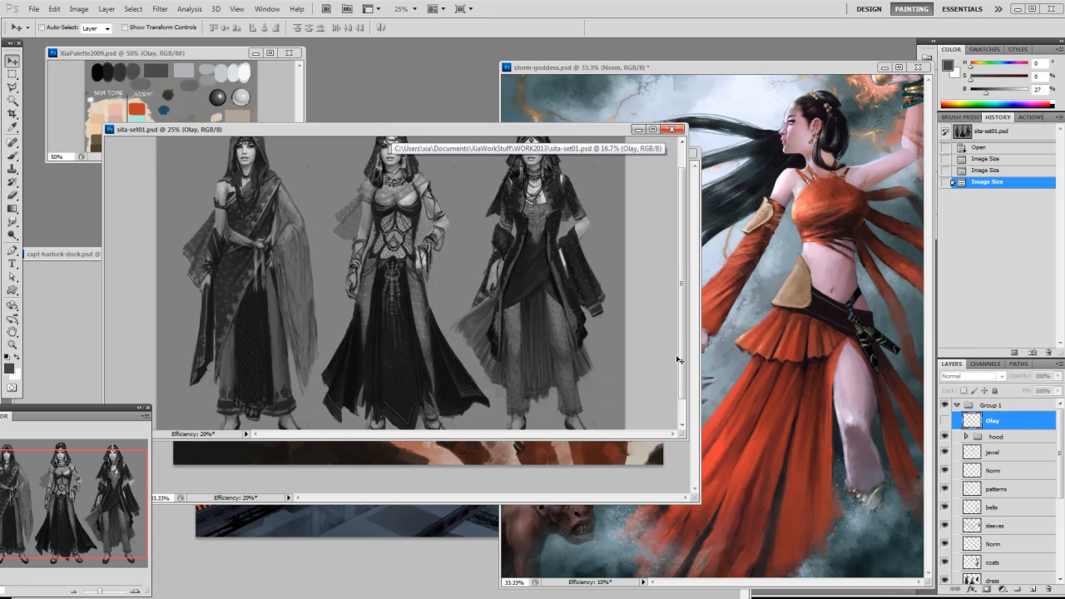
drag(684, 440, 824, 521)
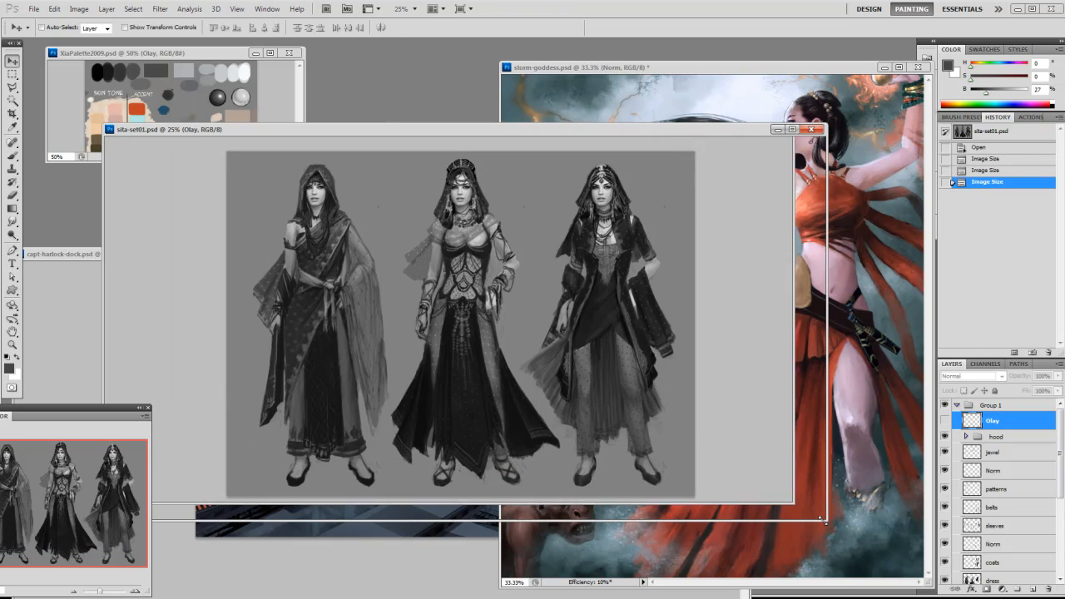
key(alt+i)
key(i)
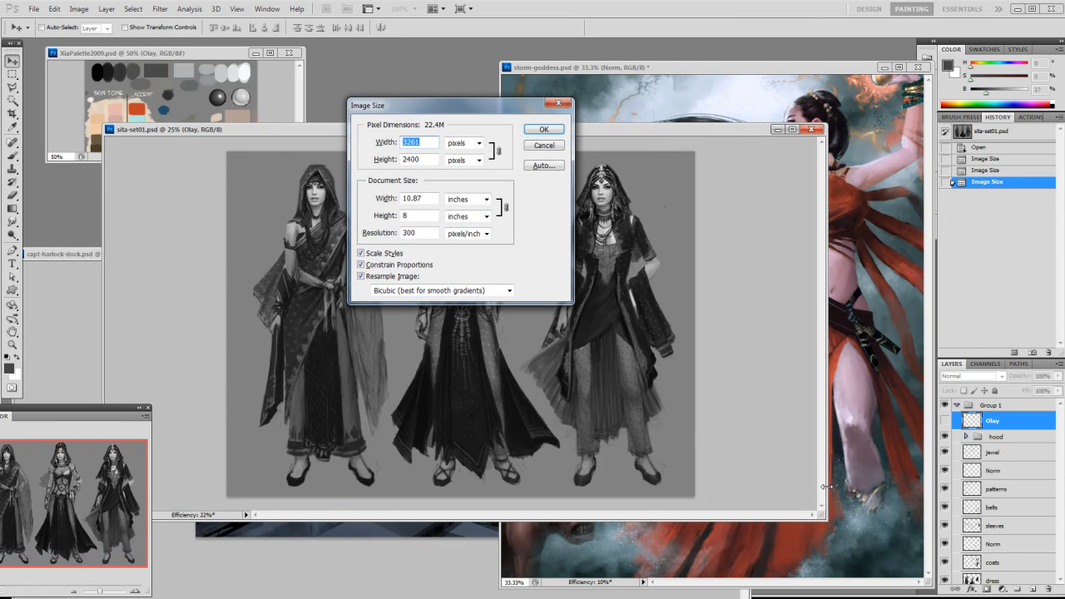
key(Tab)
key(Tab)
key(Tab)
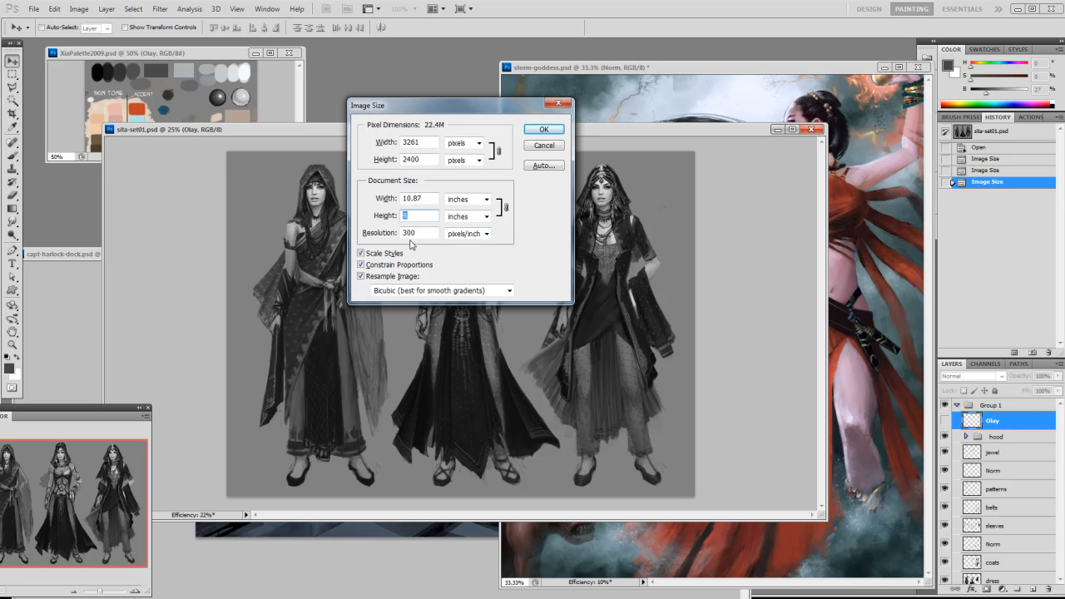
click(544, 146)
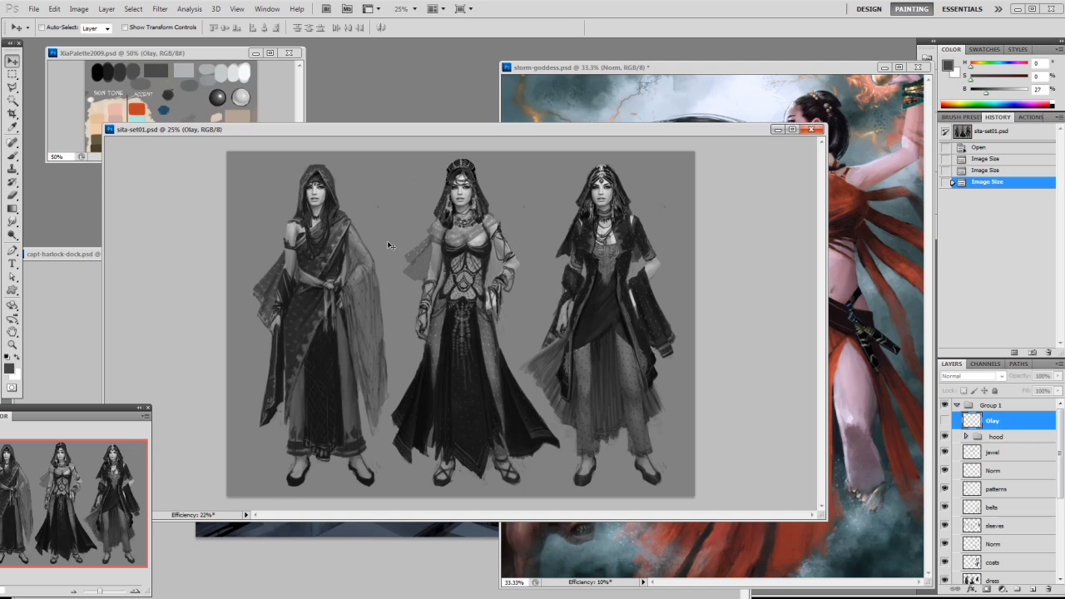
Extend the canvas of sita-set01.psd to 14 inches wide, with the artwork anchored at the middle-left.
click(80, 10)
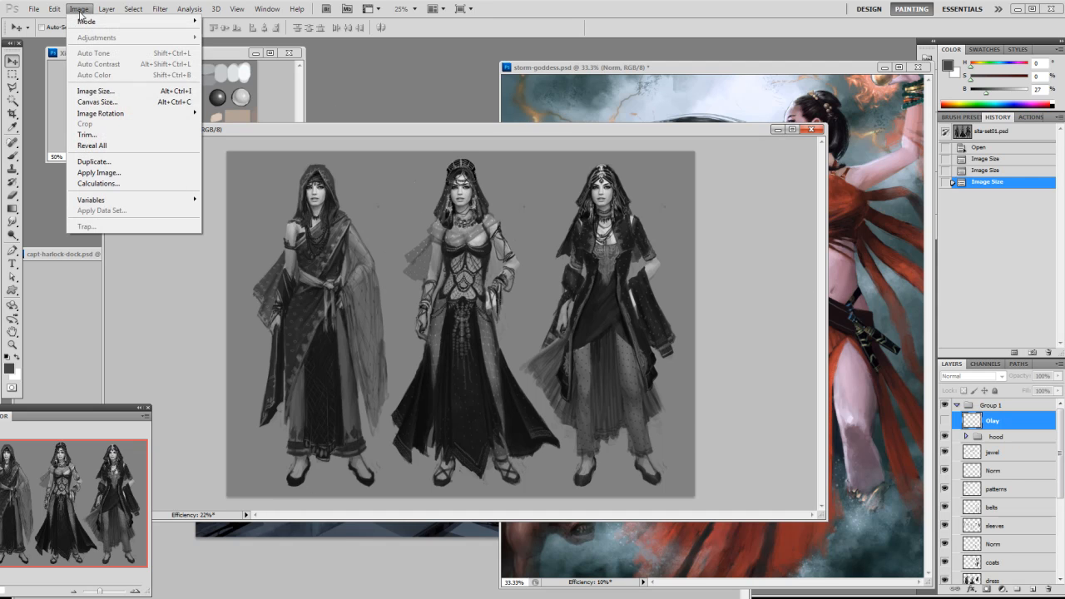
click(97, 103)
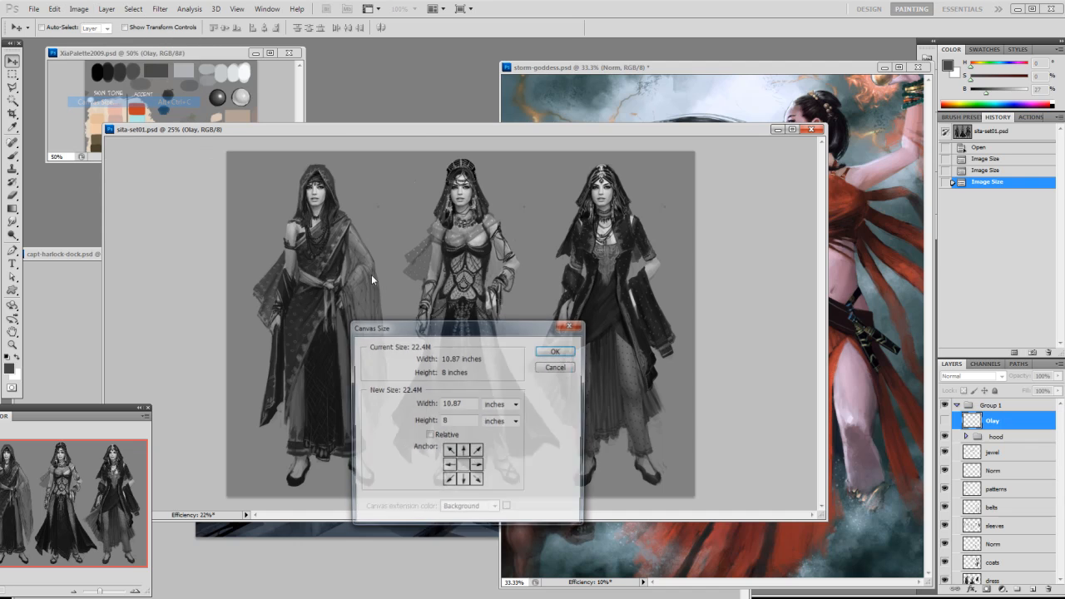
click(450, 467)
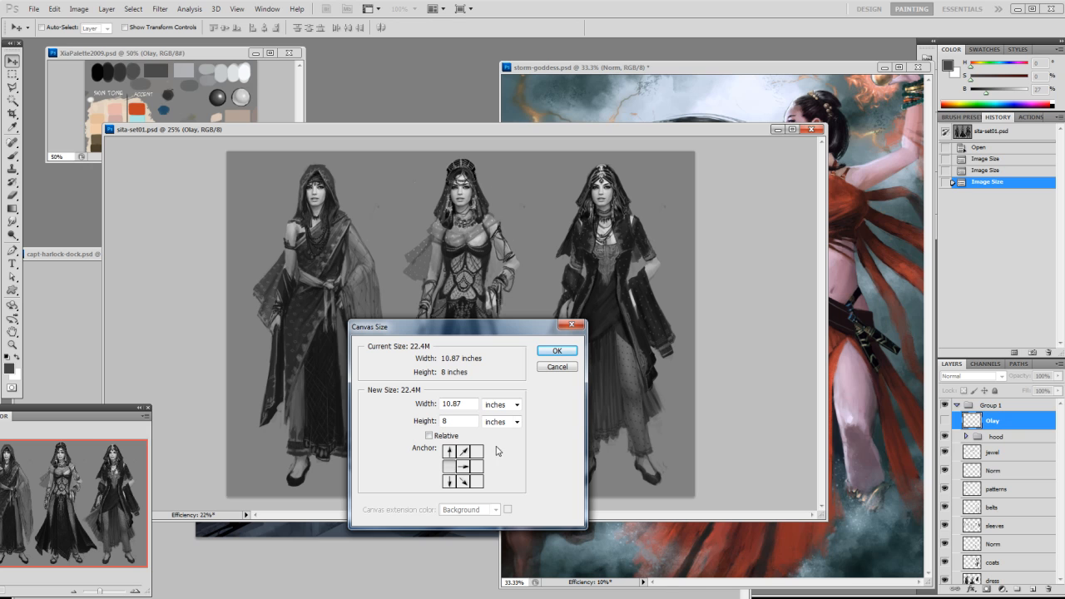
drag(470, 405, 422, 405)
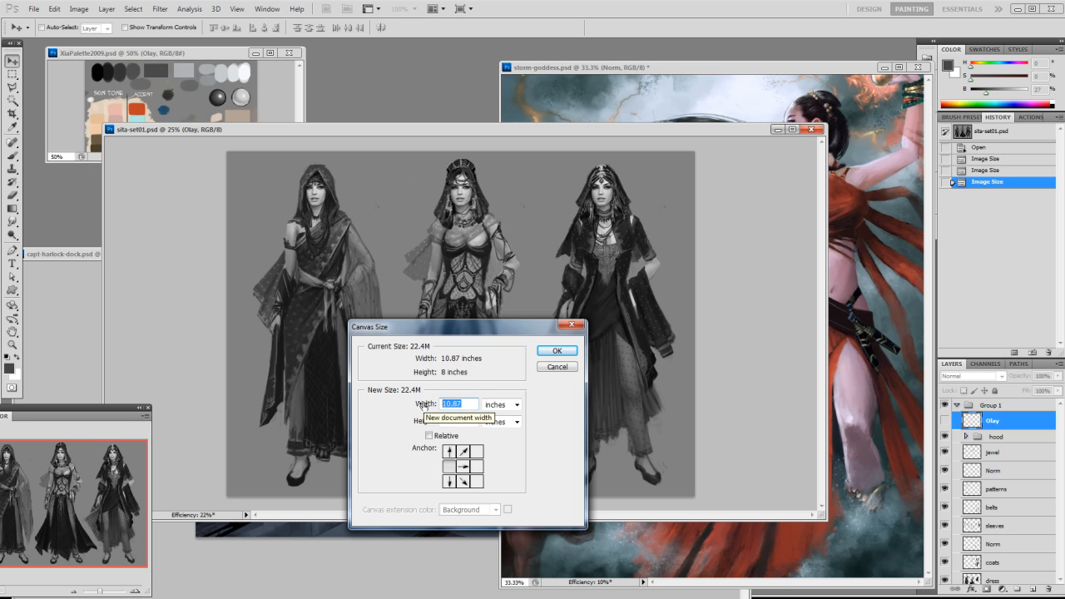
text(14)
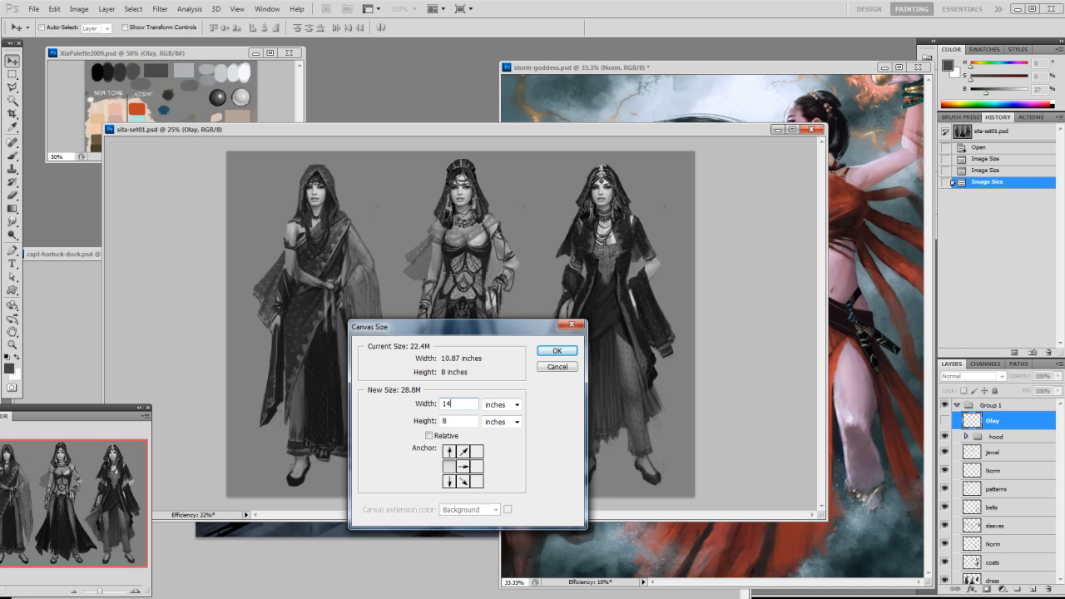
key(Return)
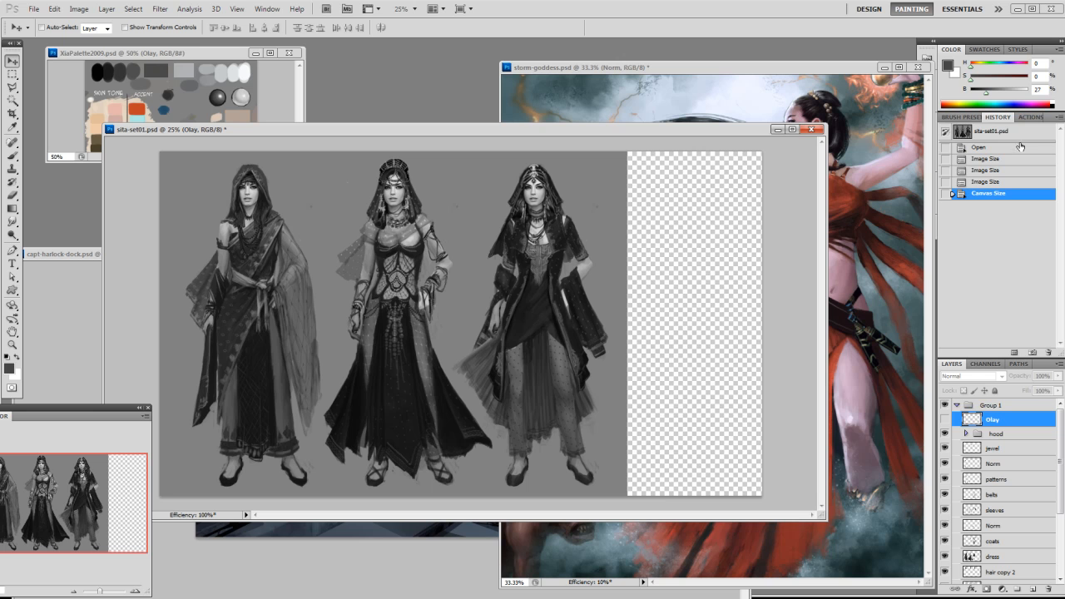
Revert sita-set01.psd to the history state before the canvas extension and save the file.
click(998, 182)
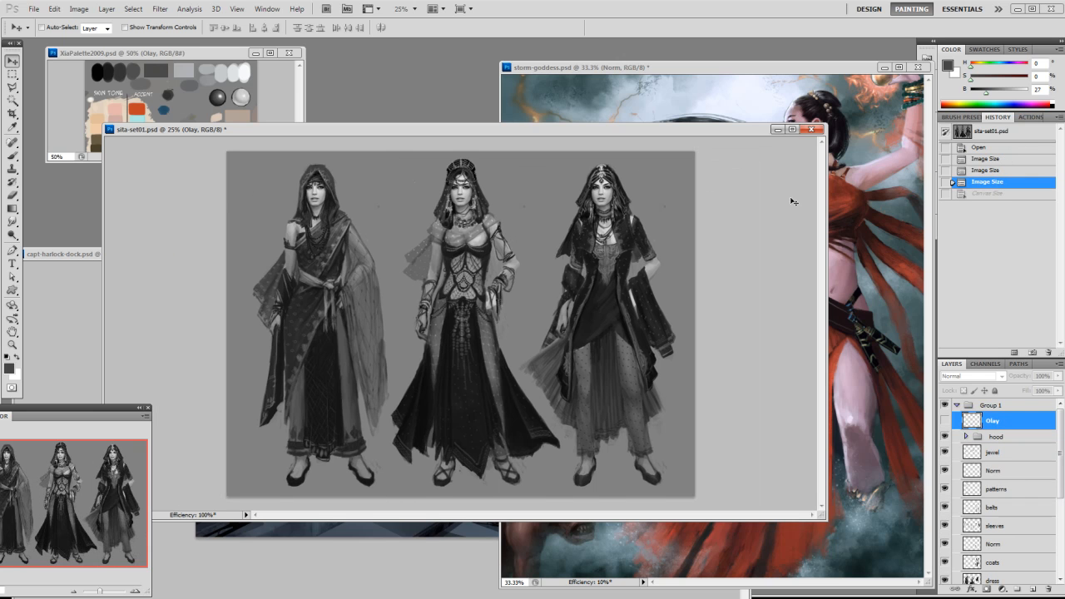
key(ctrl+s)
Separate sita-set01.psd from the capt-harlock-dock.psd window as a floating window and bring monkey-king.psd to the front.
double_click(63, 254)
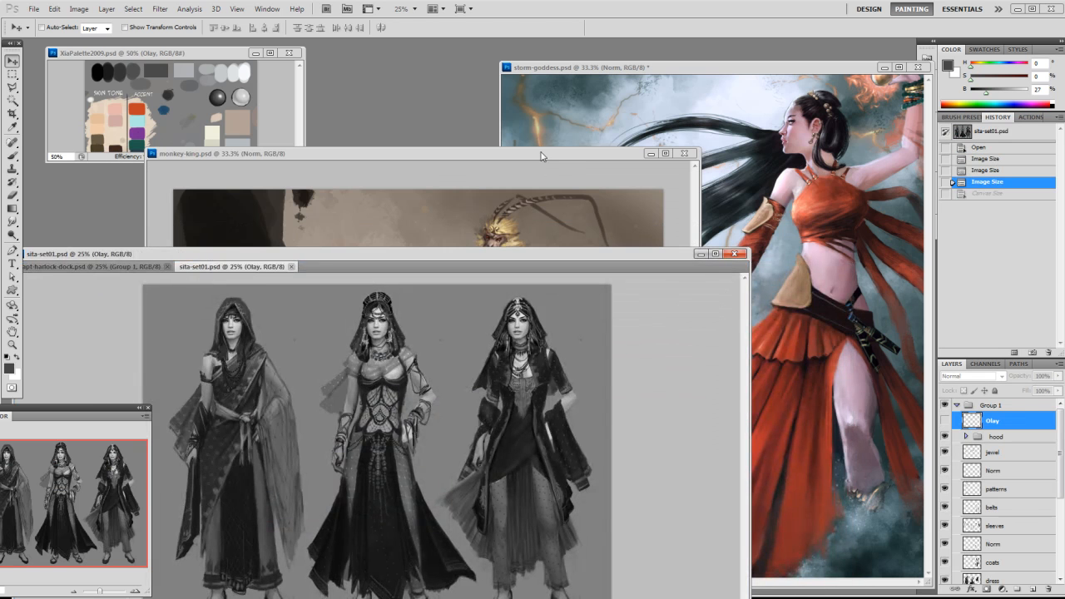
click(542, 155)
click(706, 379)
drag(287, 271, 401, 189)
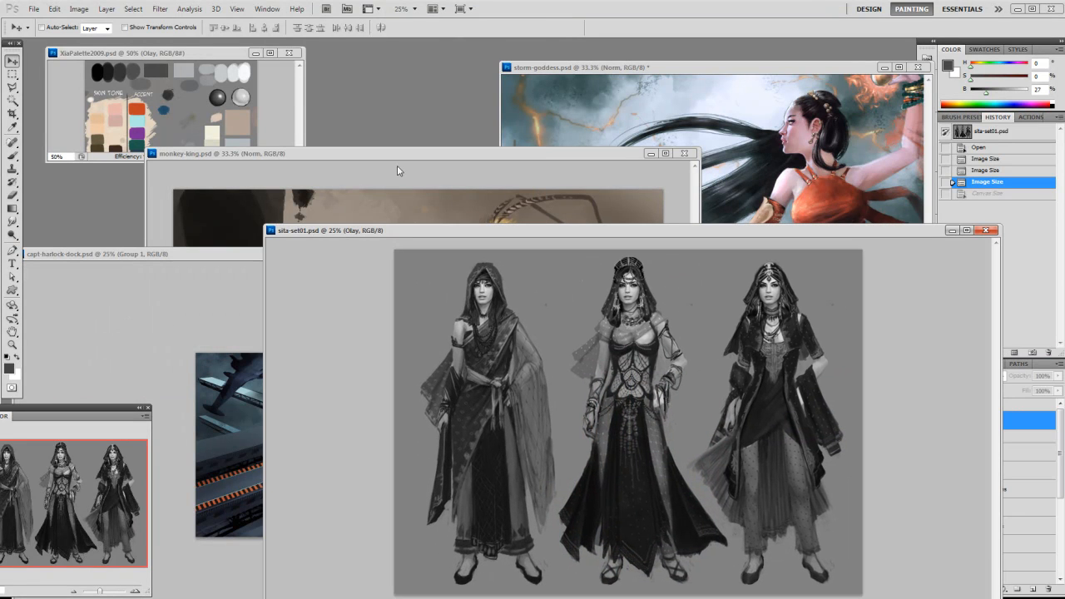
click(401, 156)
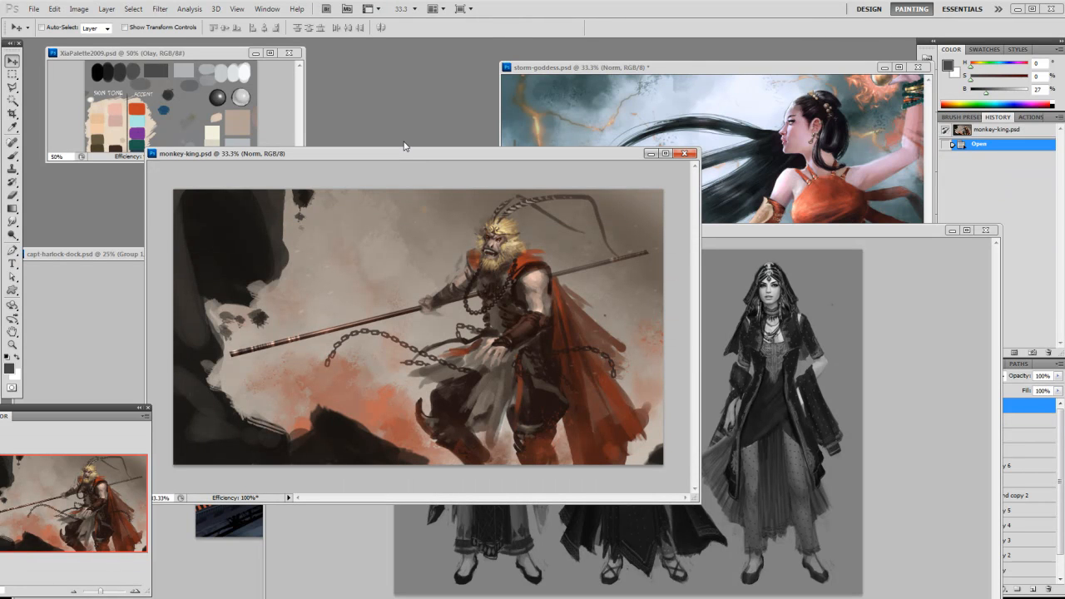